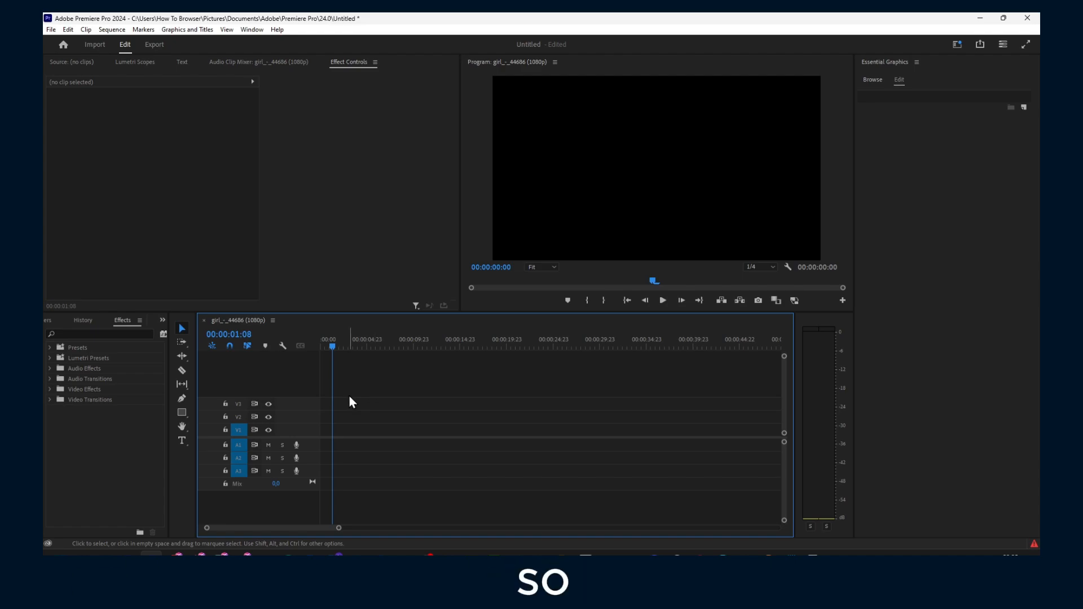
# Step: Delete the old girl clip and its sequence, then show the car clip at 00:00:06:07
pyautogui.click(123, 317)
pyautogui.click(162, 320)
pyautogui.click(176, 335)
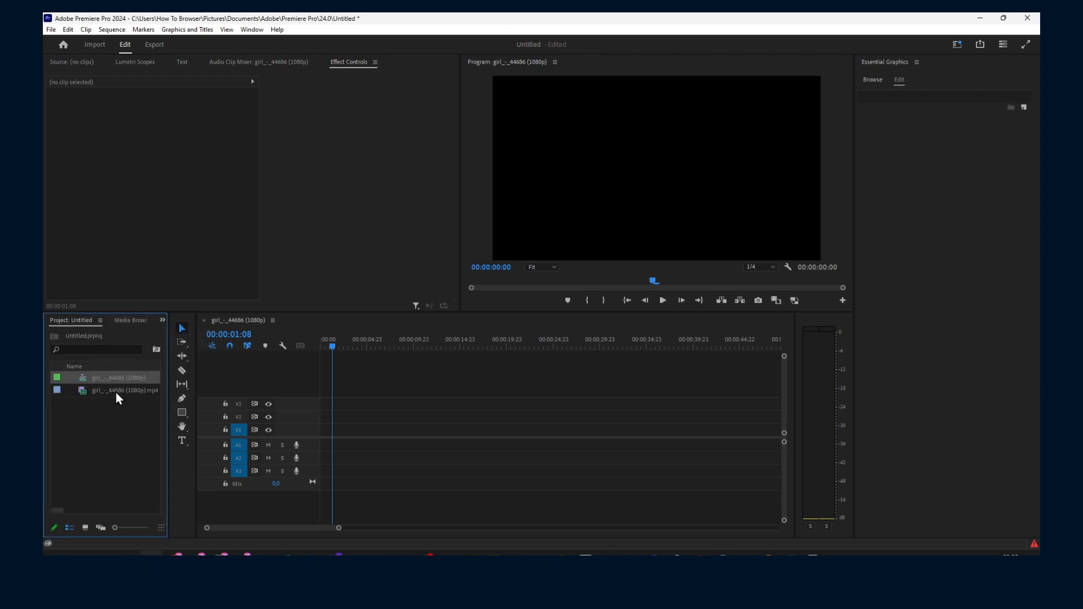
pyautogui.moveTo(105, 380); pyautogui.dragTo(110, 405)
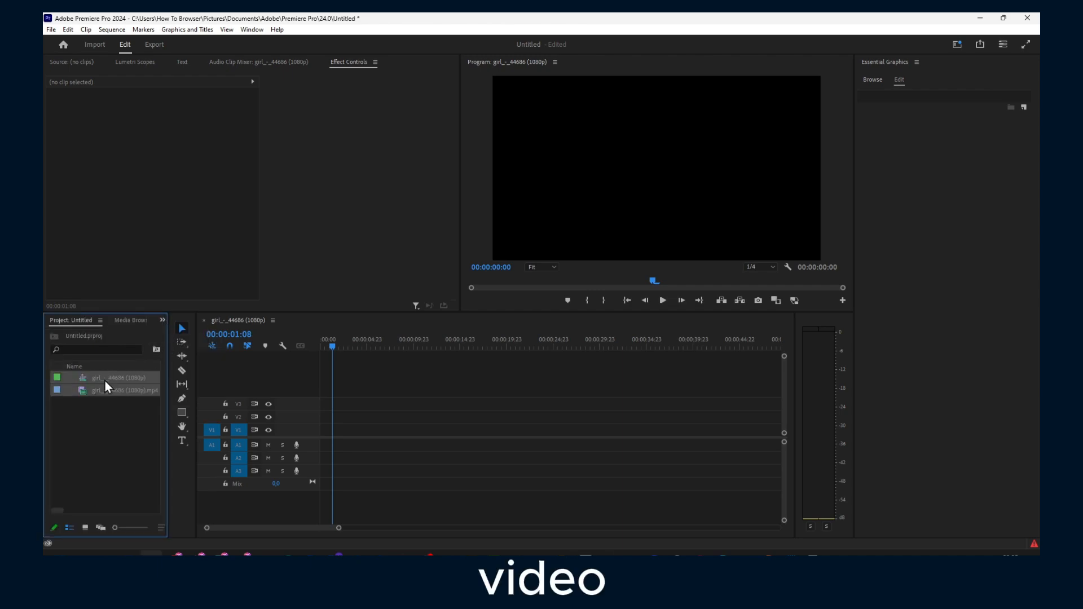
pyautogui.press('Delete')
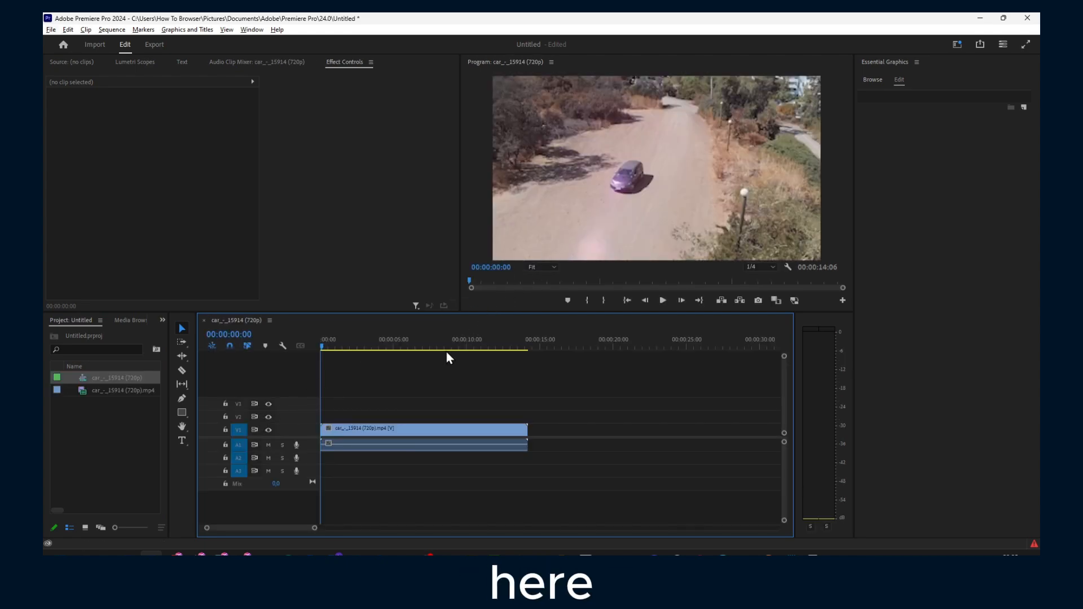
pyautogui.moveTo(391, 346)
pyautogui.mouseDown()
pyautogui.moveTo(492, 344)
pyautogui.moveTo(360, 347)
pyautogui.moveTo(411, 347)
pyautogui.mouseUp()
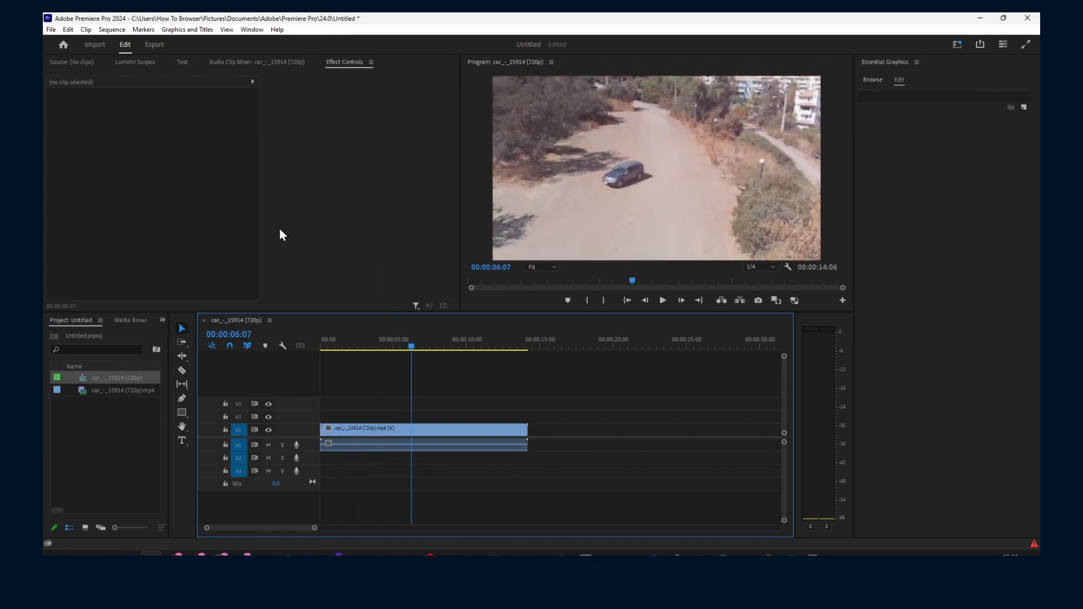
pyautogui.click(164, 320)
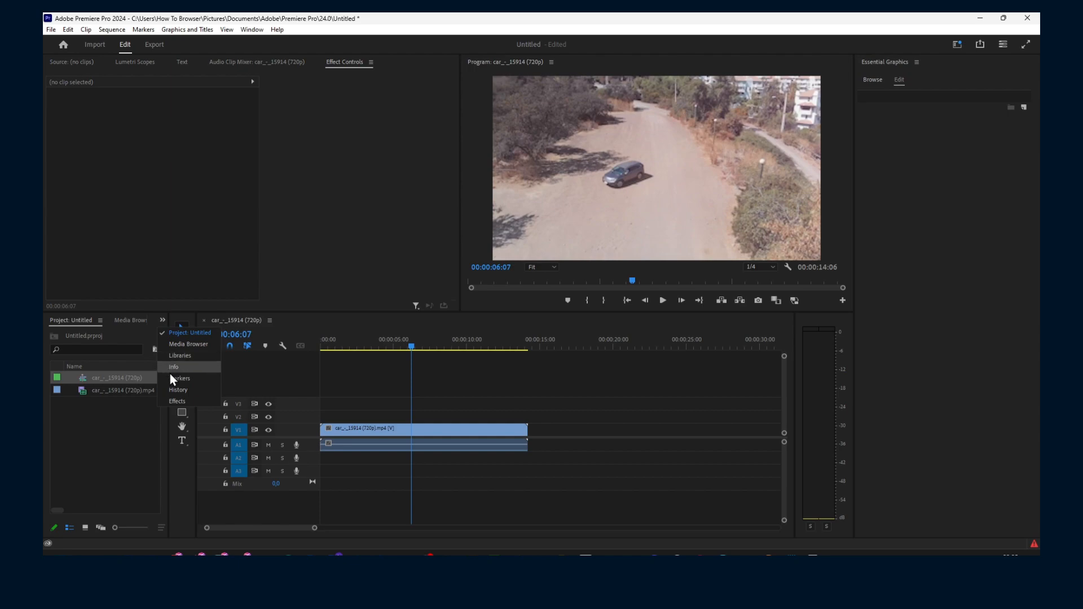
# Step: Search the Effects panel for 'gau' and drag Gaussian Blur onto the V1 car clip
pyautogui.click(178, 400)
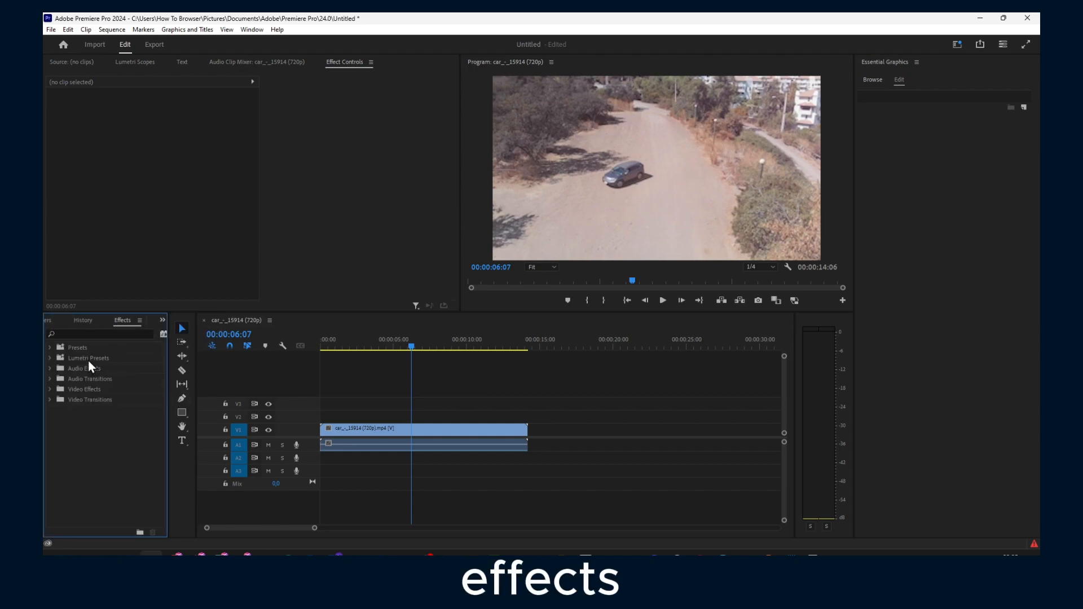
pyautogui.click(113, 334)
pyautogui.write('gua')
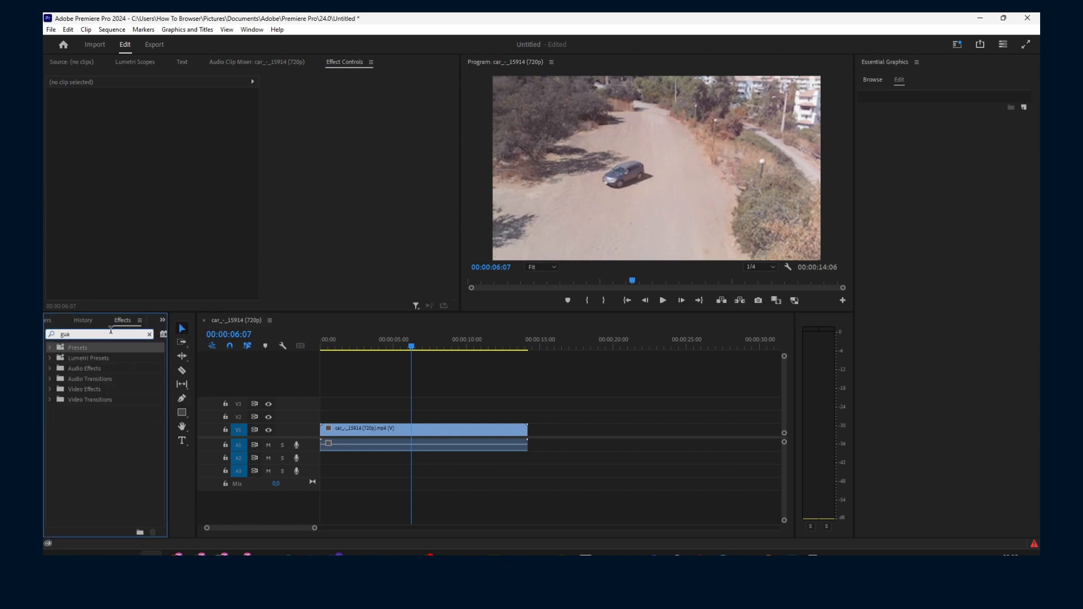
pyautogui.press('BackSpace')
pyautogui.press('BackSpace')
pyautogui.press('BackSpace')
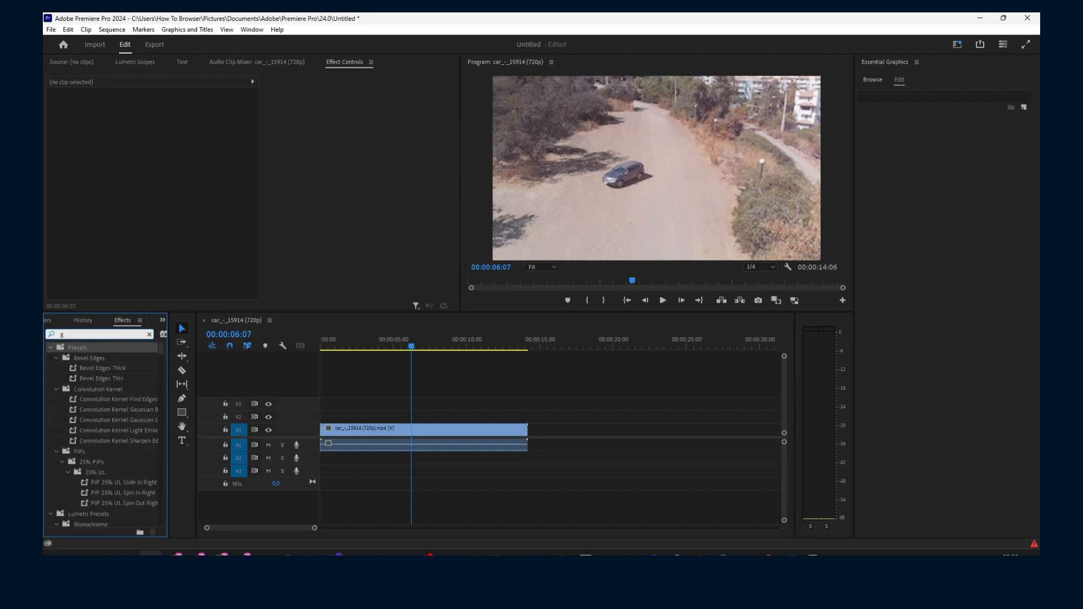
pyautogui.write('az')
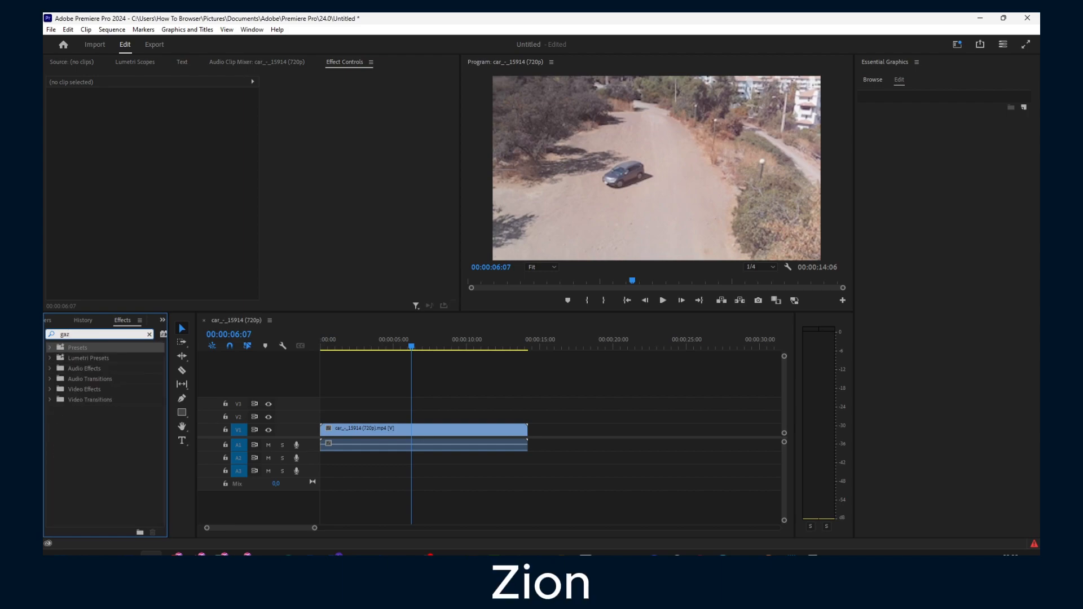
pyautogui.write('u')
pyautogui.press('BackSpace')
pyautogui.press('BackSpace')
pyautogui.press('BackSpace')
pyautogui.write('us')
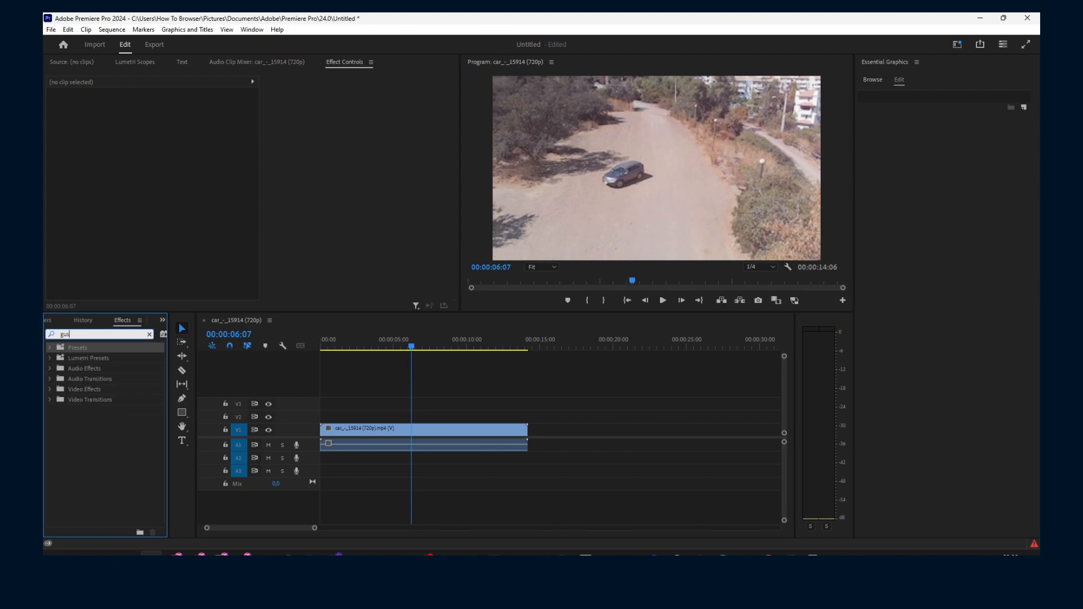
pyautogui.write('i')
pyautogui.press('BackSpace')
pyautogui.press('BackSpace')
pyautogui.press('BackSpace')
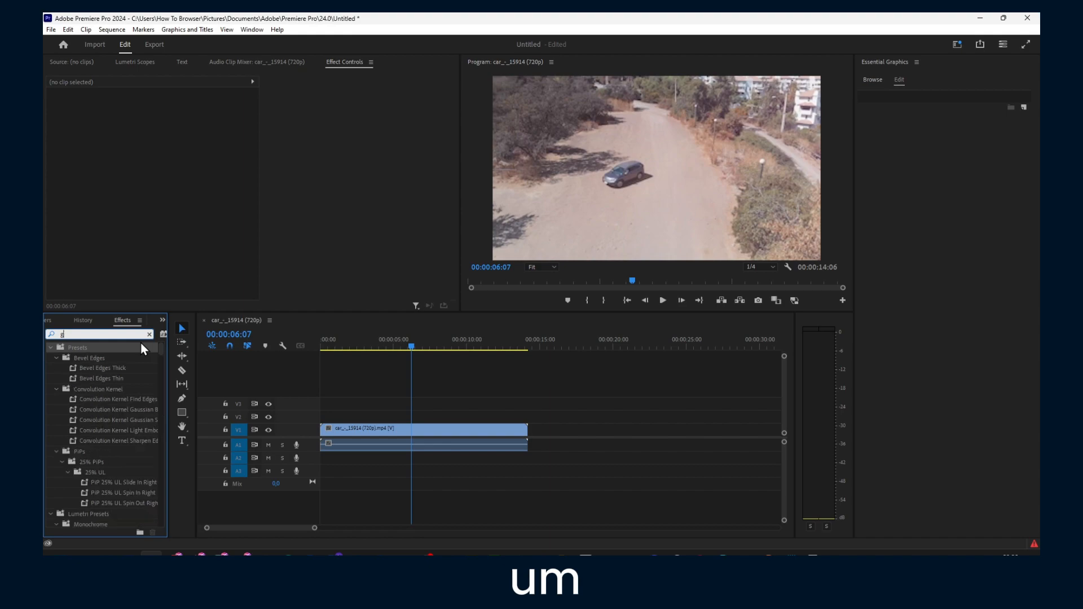
pyautogui.write('au')
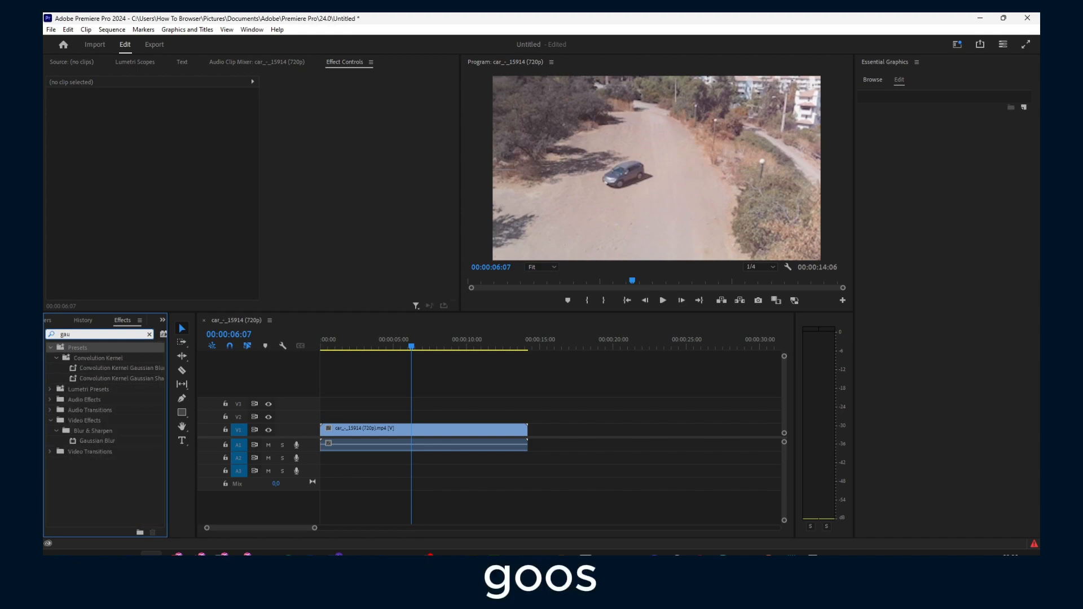
pyautogui.moveTo(95, 440); pyautogui.dragTo(367, 430)
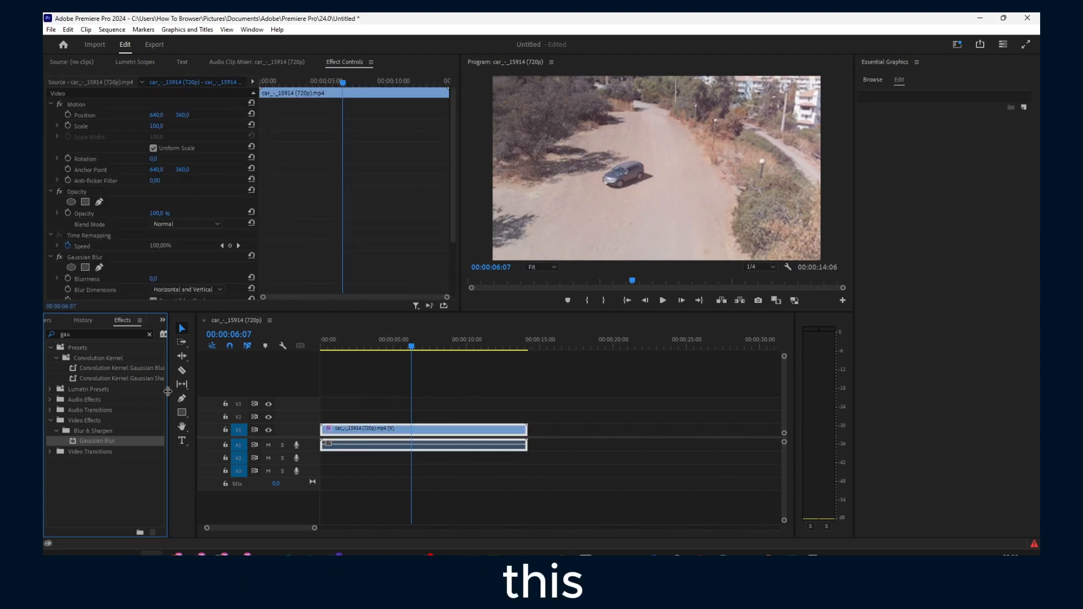
# Step: Apply Gaussian Blur to the car clip, add a mask and raise Blurriness to 19
pyautogui.moveTo(107, 443); pyautogui.dragTo(187, 441)
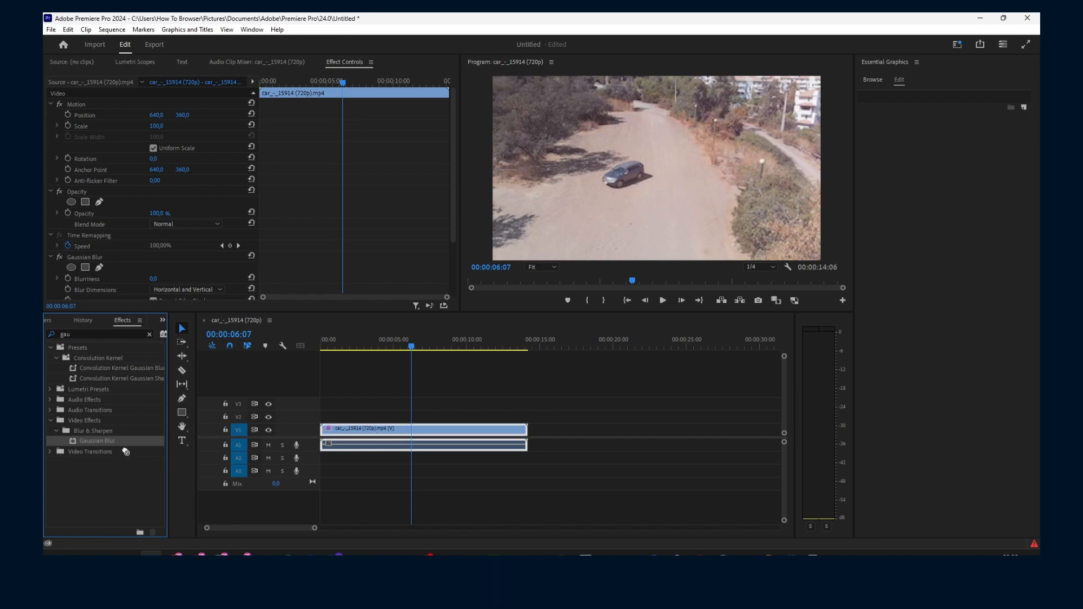
pyautogui.scroll(-3, 222, 252)
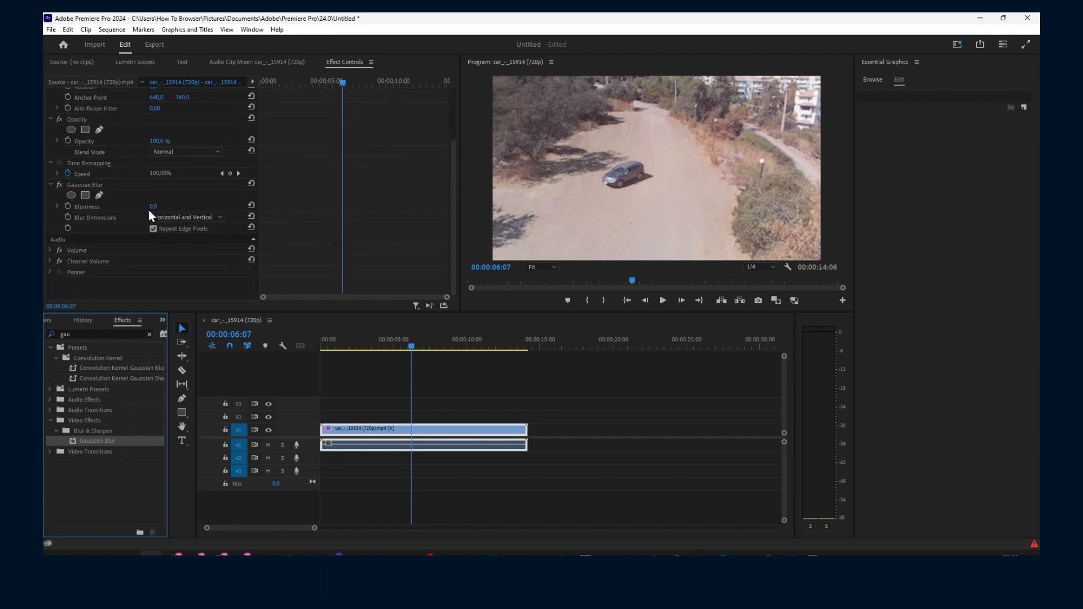
pyautogui.click(71, 196)
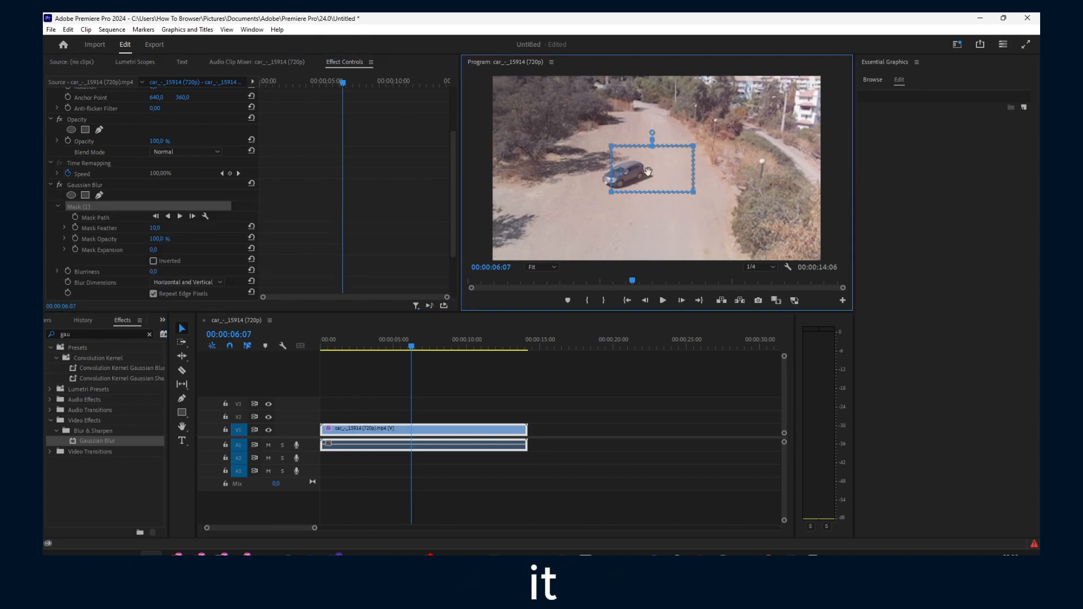
pyautogui.scroll(-2, 220, 204)
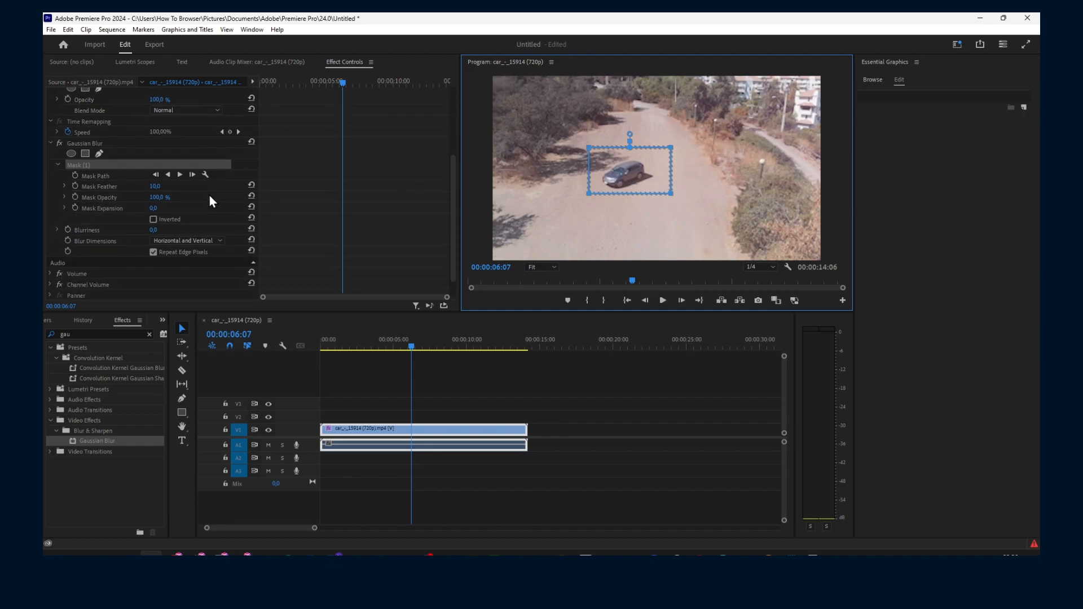
pyautogui.moveTo(153, 230); pyautogui.dragTo(173, 229)
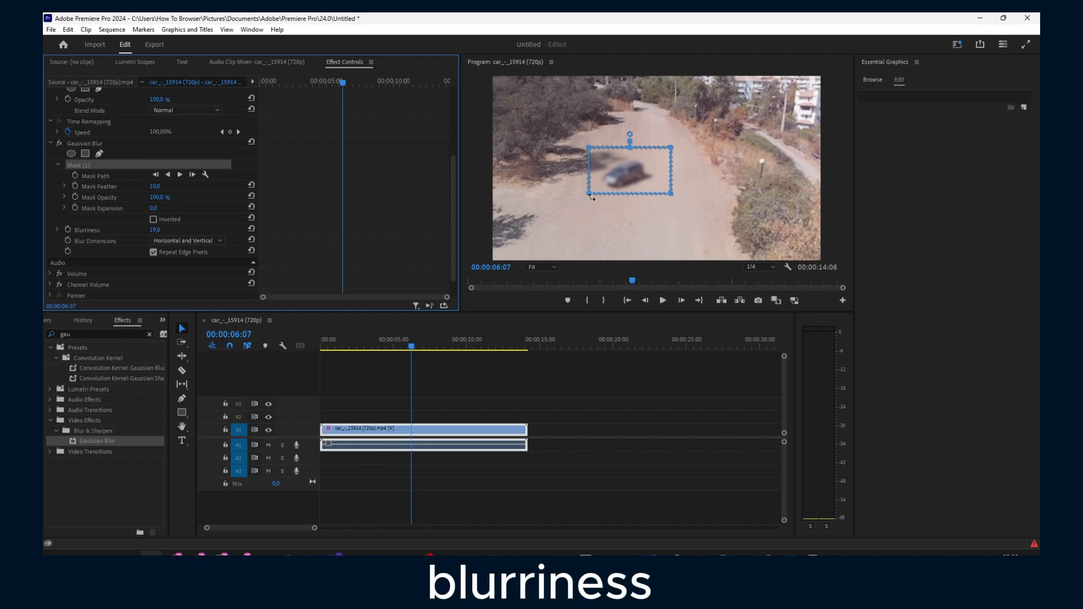
# Step: Move the mask over the car, then cut Mask (1) from the Gaussian Blur
pyautogui.moveTo(608, 165)
pyautogui.mouseDown()
pyautogui.moveTo(588, 158)
pyautogui.moveTo(585, 171)
pyautogui.moveTo(613, 182)
pyautogui.mouseUp()
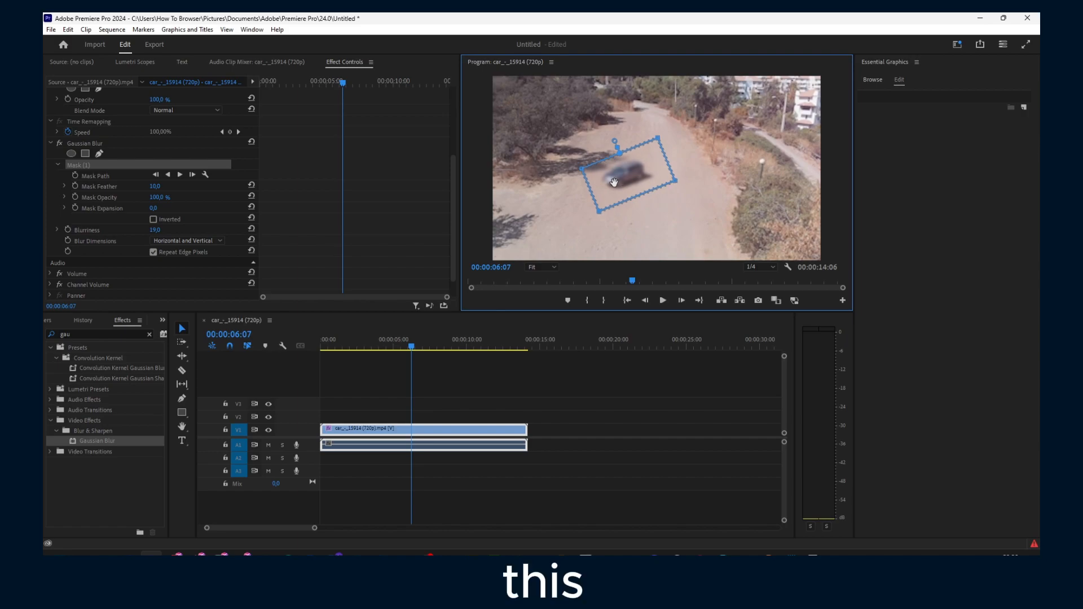
pyautogui.click(115, 156)
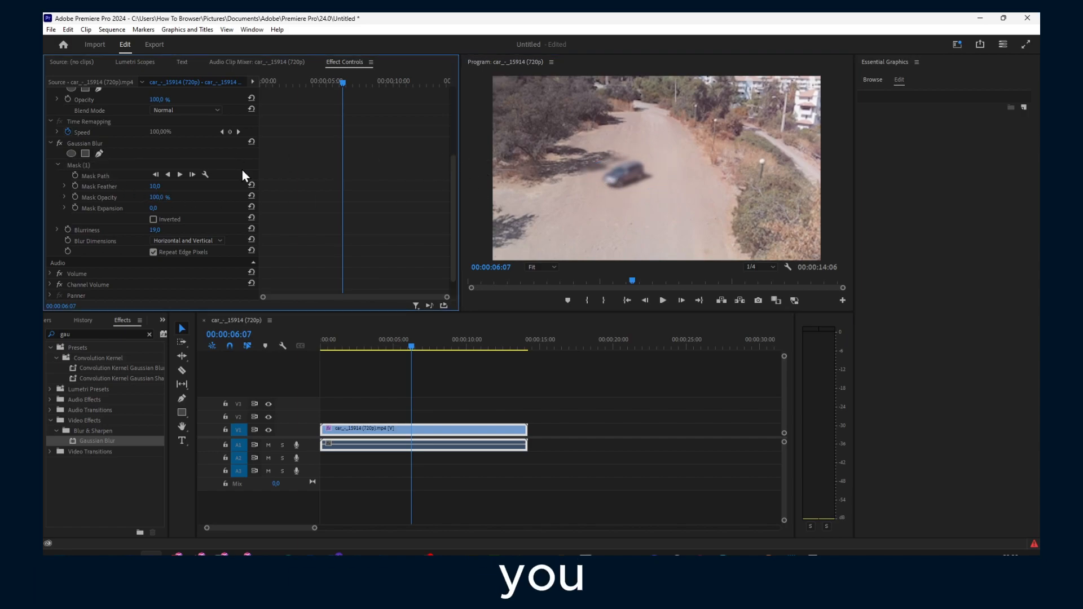
pyautogui.rightClick(79, 165)
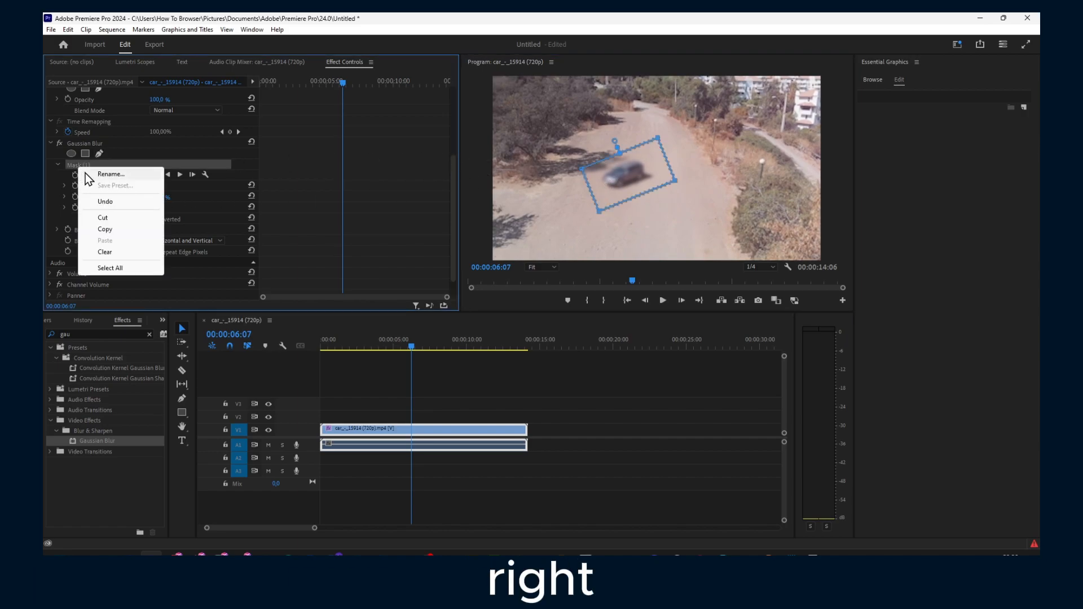
pyautogui.click(113, 219)
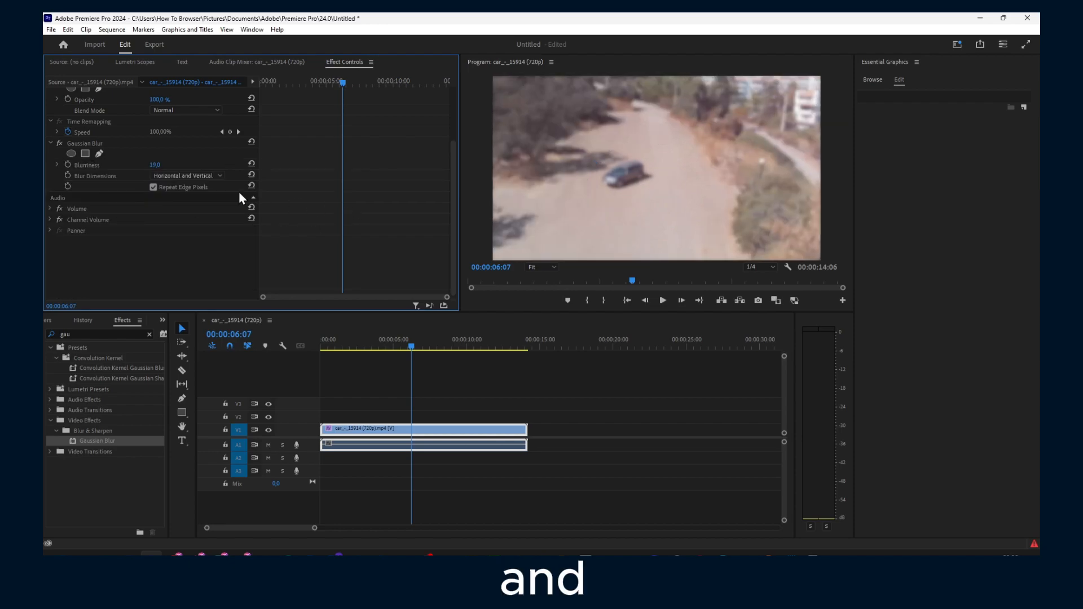
# Step: Set the Gaussian Blur's Blurriness to 0
pyautogui.click(155, 165)
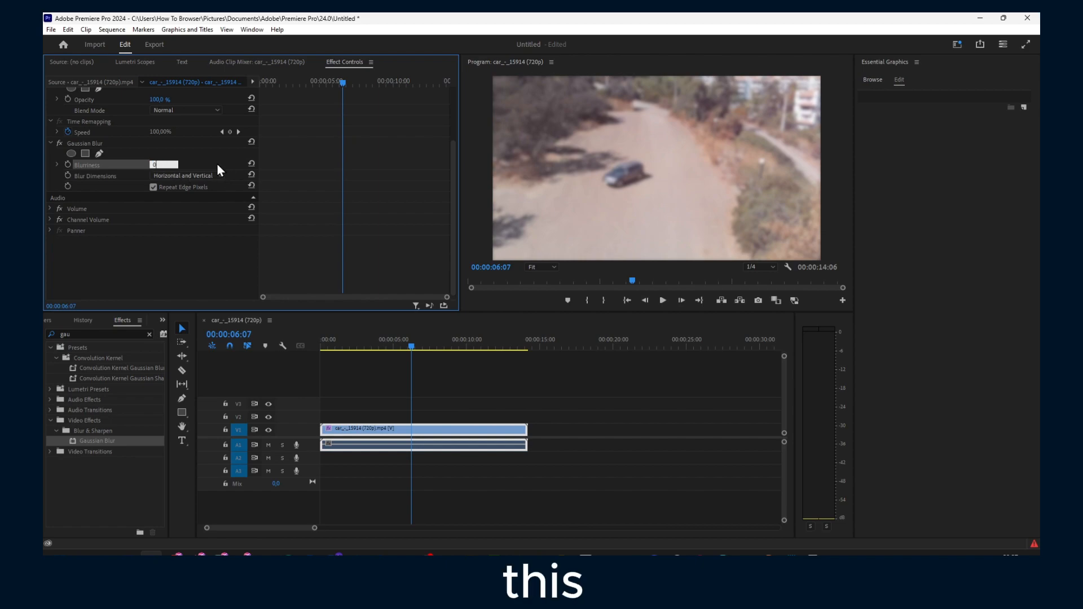
pyautogui.write('0')
pyautogui.press('Return')
# Step: Draw a seven-point pen mask outlining the car
pyautogui.click(100, 153)
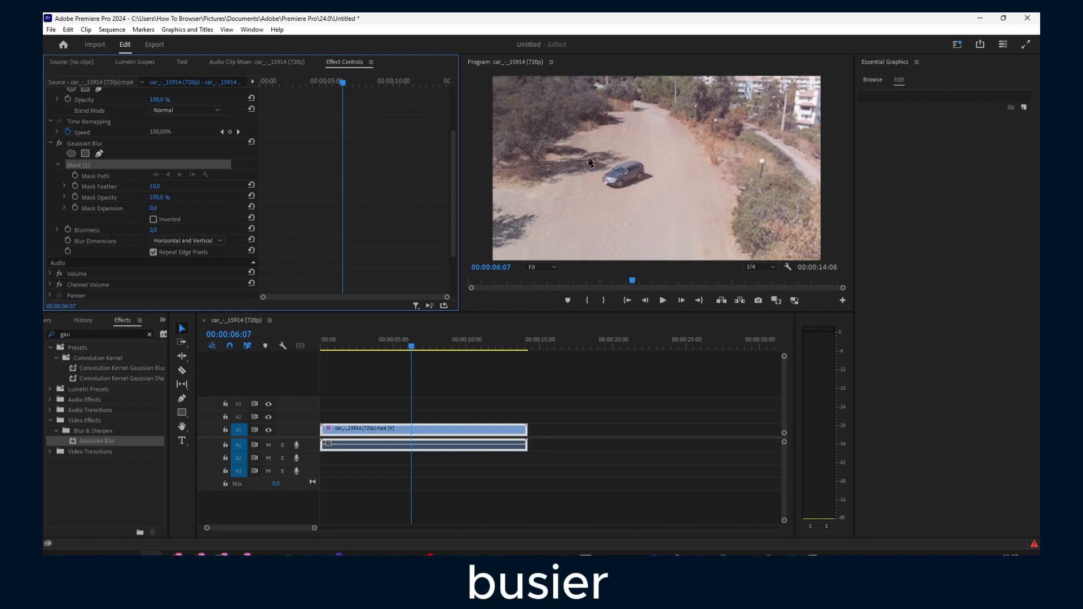
pyautogui.click(632, 158)
pyautogui.click(620, 164)
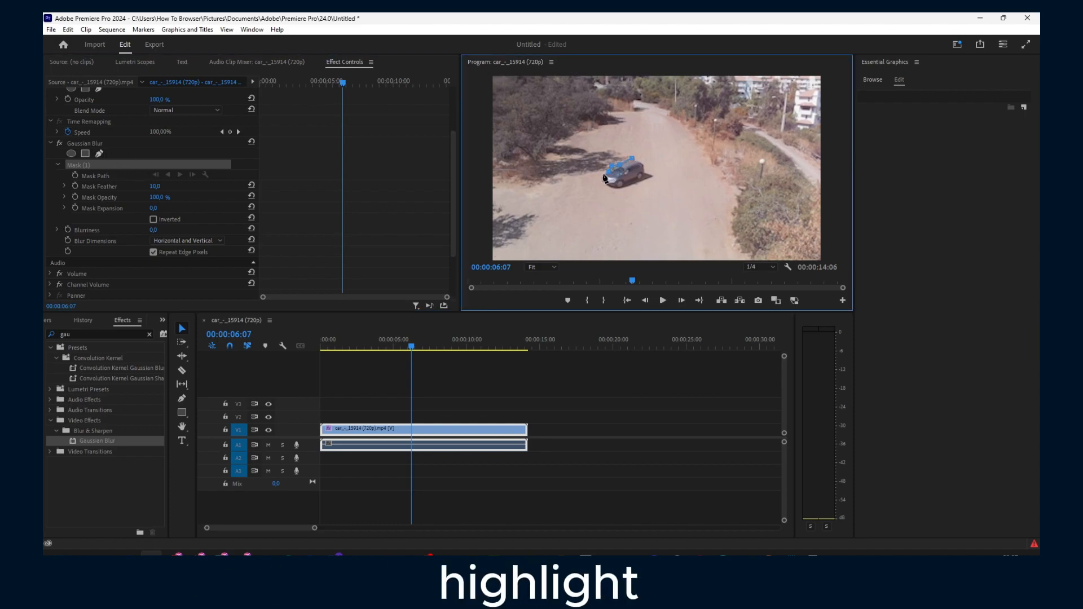
pyautogui.click(604, 174)
pyautogui.click(608, 182)
pyautogui.click(624, 187)
pyautogui.click(639, 179)
pyautogui.click(646, 172)
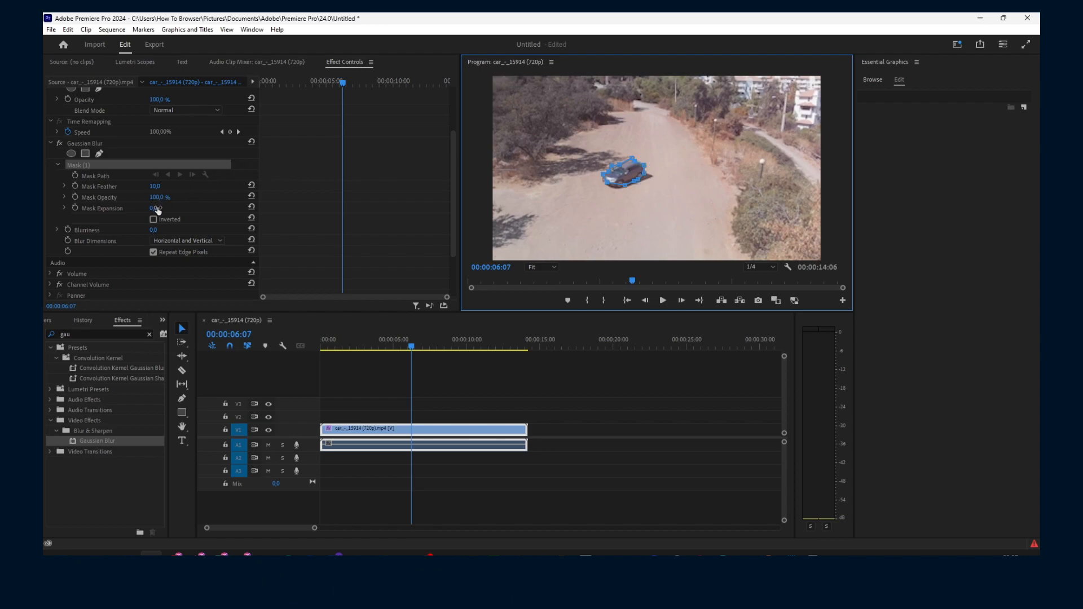
# Step: Expand the pen mask to 25, reshape it, then undo to discard the mask
pyautogui.moveTo(153, 209); pyautogui.dragTo(201, 208)
pyautogui.scroll(10, 669, 184)
pyautogui.scroll(-14, 657, 185)
pyautogui.scroll(2, 649, 180)
pyautogui.scroll(-3, 644, 179)
pyautogui.scroll(2, 637, 177)
pyautogui.moveTo(619, 165); pyautogui.dragTo(550, 184)
pyautogui.hotkey('ctrl', 'z')
pyautogui.hotkey('ctrl', 'z')
pyautogui.hotkey('ctrl', 'z')
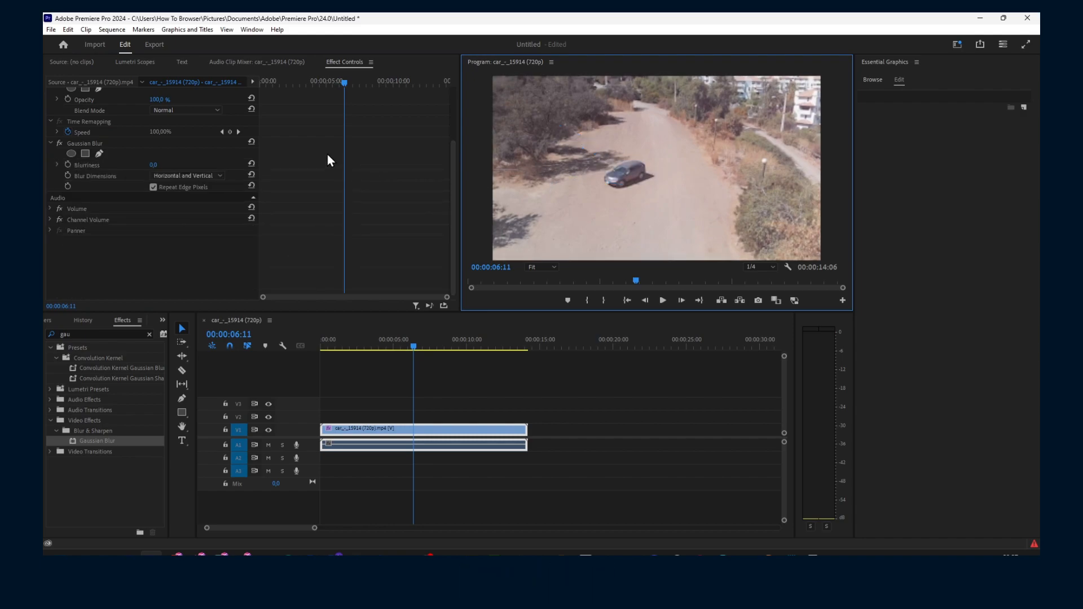
# Step: Add rectangle masks to the Gaussian Blur and cut the first one
pyautogui.click(97, 155)
pyautogui.click(96, 154)
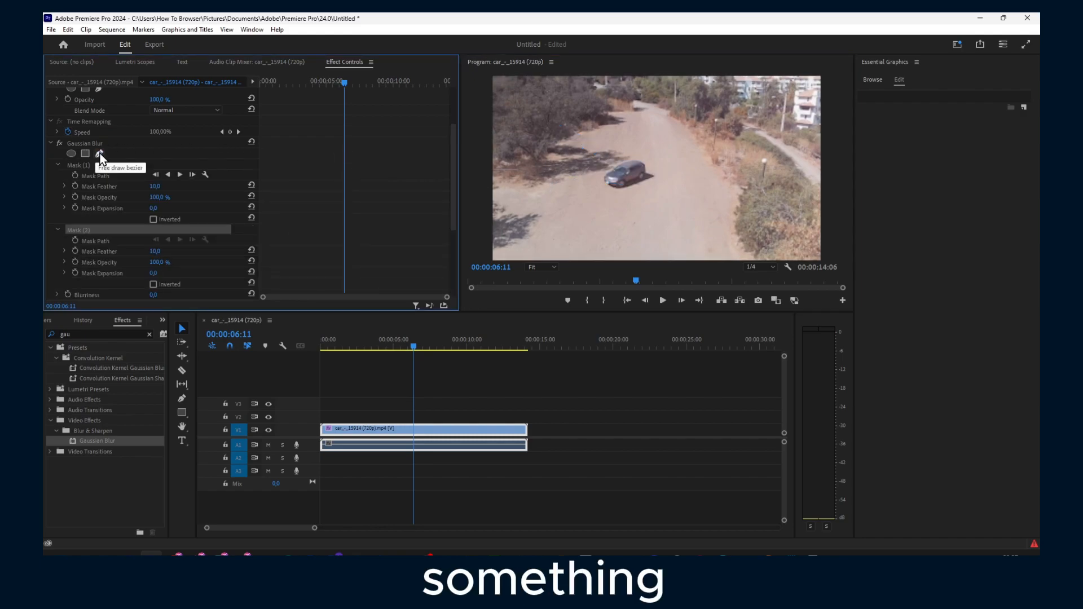
pyautogui.rightClick(89, 165)
pyautogui.click(115, 213)
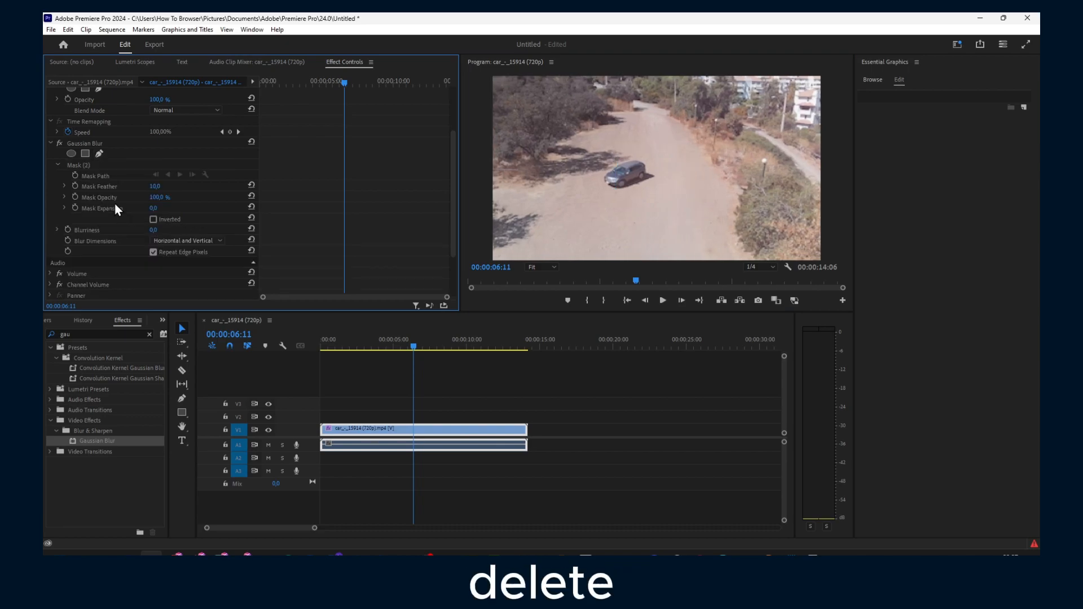
pyautogui.click(103, 167)
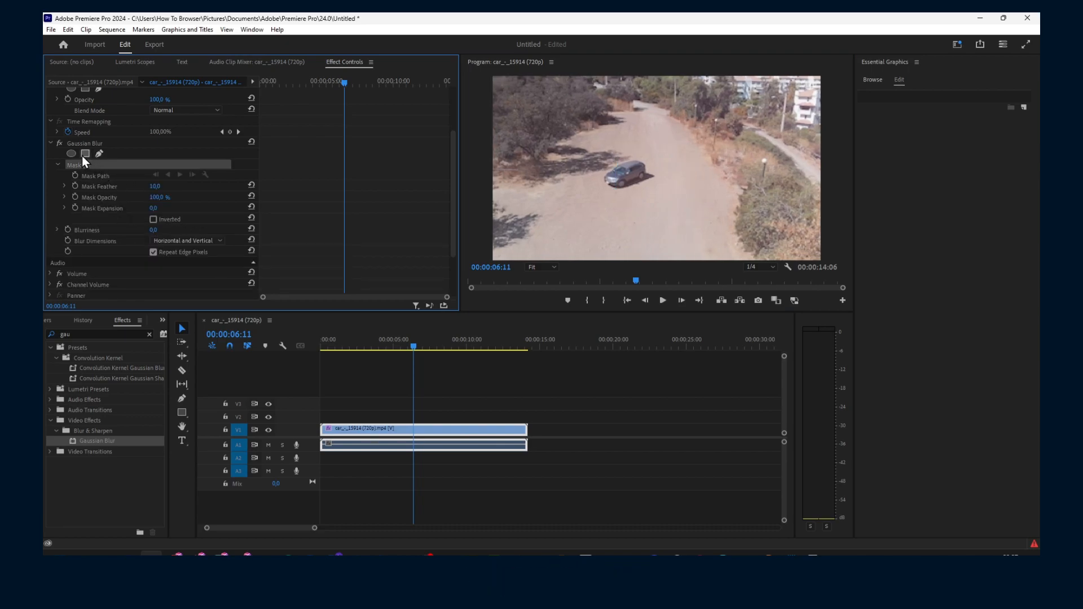
# Step: Try an ellipse mask over the car, then cut all existing masks from the effect
pyautogui.click(82, 156)
pyautogui.click(71, 154)
pyautogui.moveTo(621, 211); pyautogui.dragTo(598, 223)
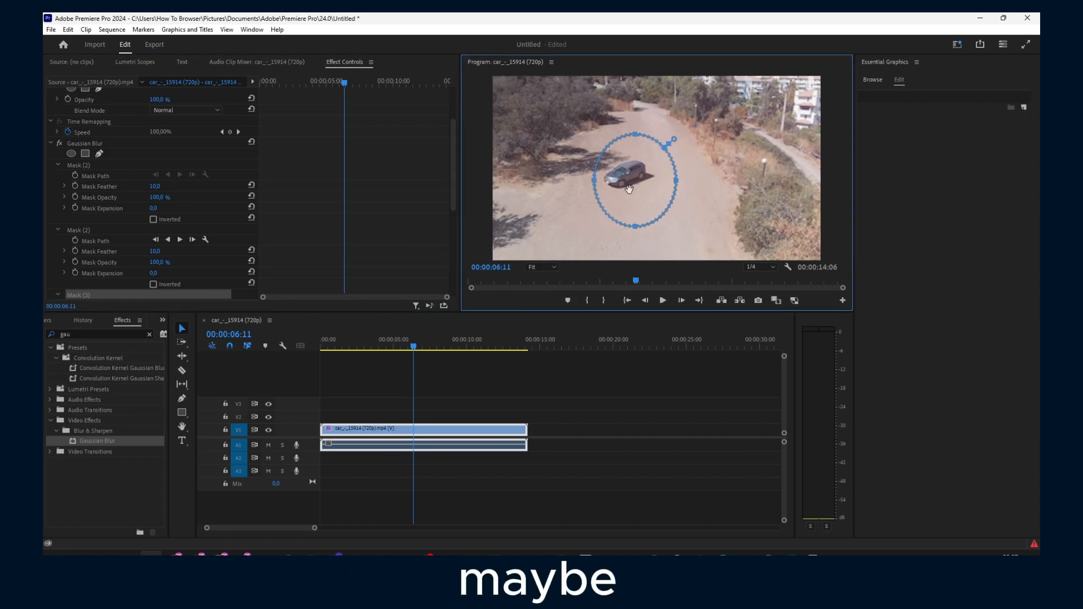
pyautogui.rightClick(96, 175)
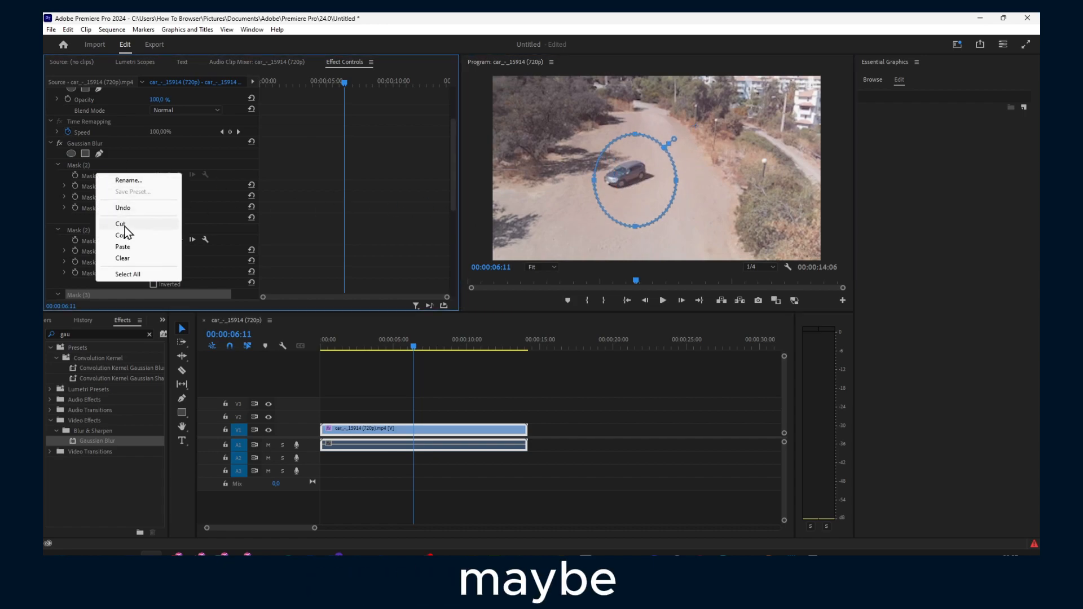
pyautogui.click(125, 228)
pyautogui.rightClick(80, 167)
pyautogui.click(104, 216)
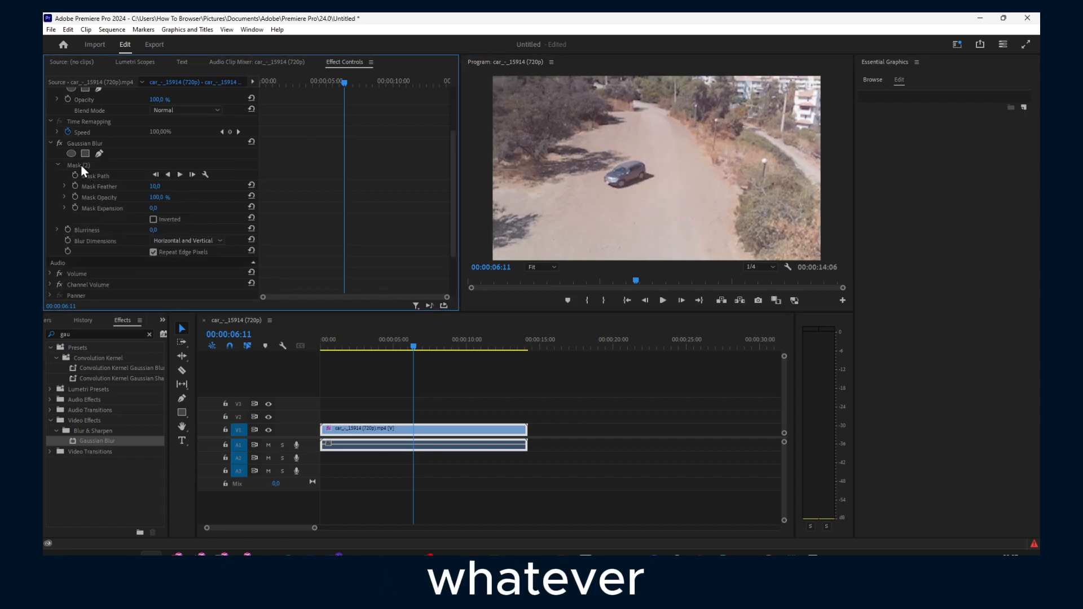
pyautogui.rightClick(80, 164)
pyautogui.click(105, 213)
# Step: Place a fresh ellipse mask on the car, flatten and tilt it, and lower Blurriness
pyautogui.click(71, 153)
pyautogui.moveTo(651, 189); pyautogui.dragTo(616, 188)
pyautogui.moveTo(153, 208); pyautogui.dragTo(164, 230)
pyautogui.moveTo(628, 176)
pyautogui.mouseDown()
pyautogui.moveTo(508, 92)
pyautogui.moveTo(630, 180)
pyautogui.mouseUp()
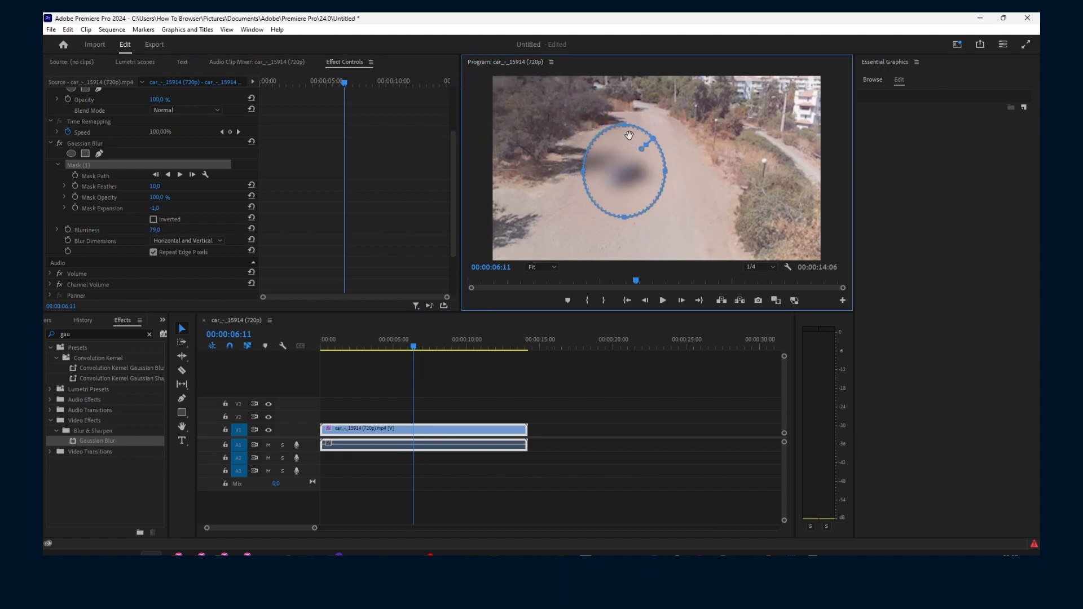
pyautogui.moveTo(625, 128); pyautogui.dragTo(636, 193)
pyautogui.moveTo(635, 239); pyautogui.dragTo(637, 173)
pyautogui.moveTo(156, 231); pyautogui.dragTo(133, 230)
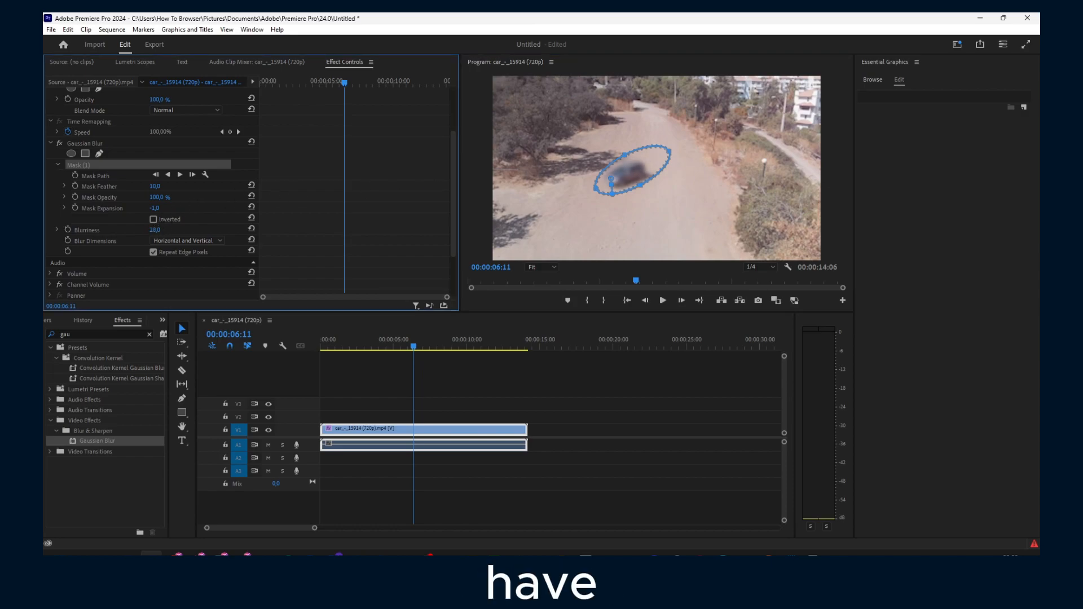
# Step: Track the ellipse mask forward through the clip, then return the playhead to 00:00
pyautogui.click(180, 174)
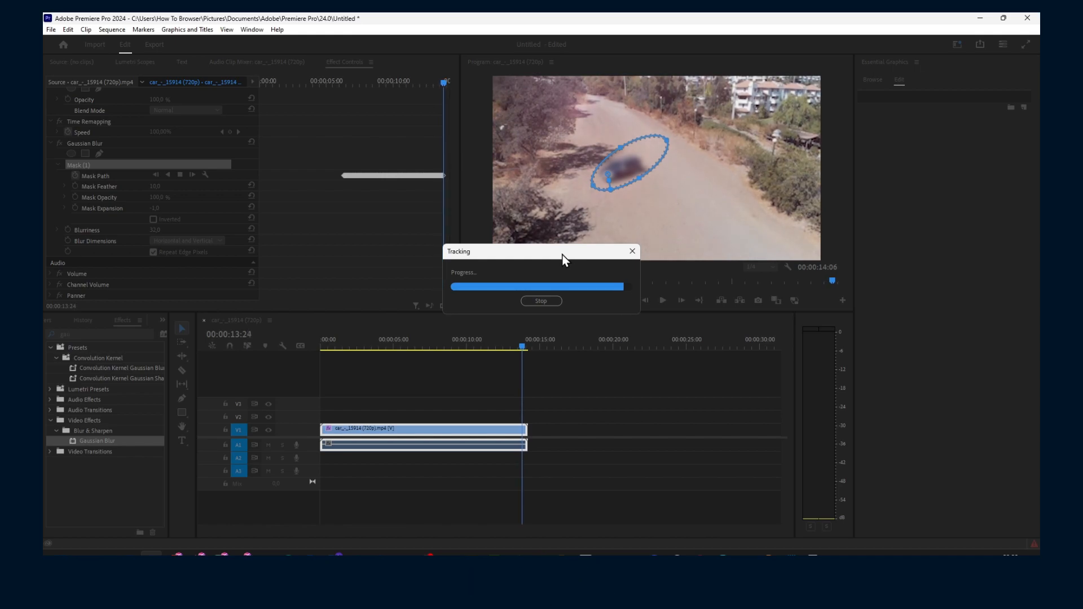
pyautogui.click(529, 346)
pyautogui.moveTo(529, 346); pyautogui.dragTo(301, 375)
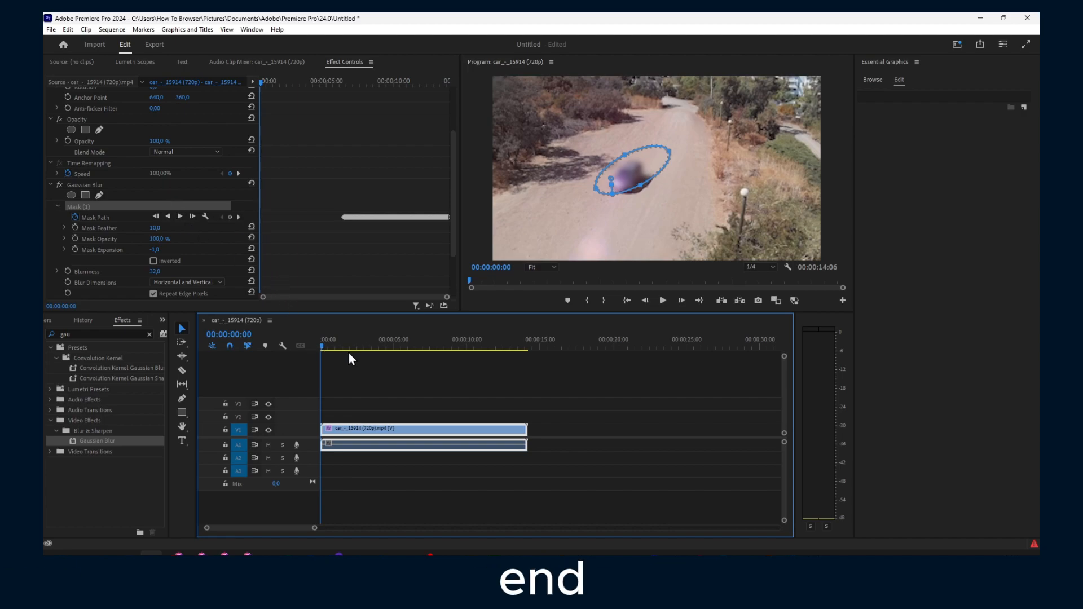
# Step: Set Mask Expansion to 54 and Mask Feather to 0 on the tracked blur mask
pyautogui.moveTo(340, 347); pyautogui.dragTo(314, 348)
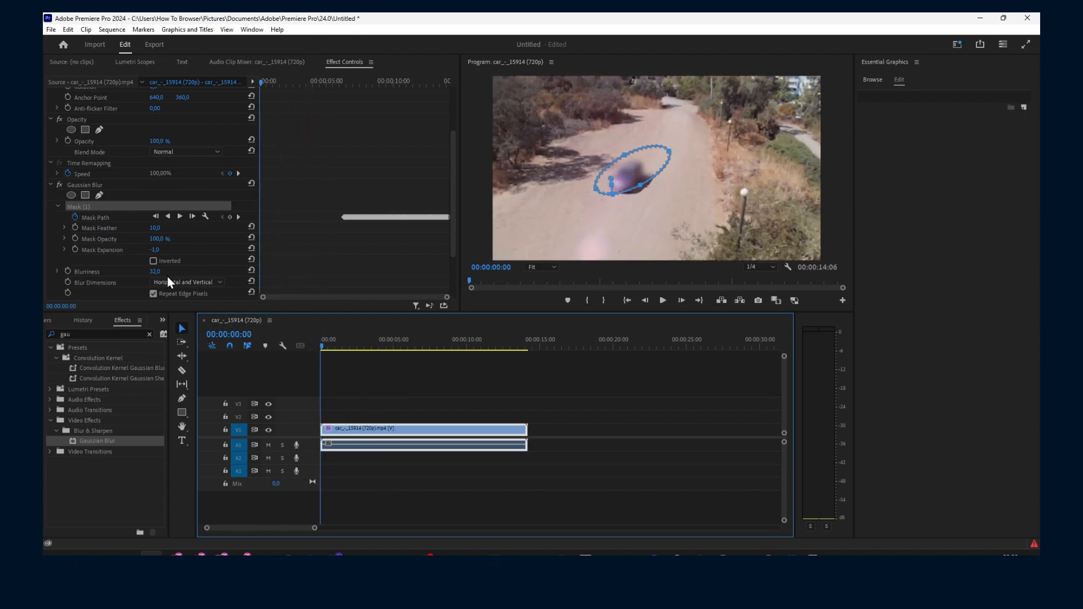
pyautogui.moveTo(154, 250); pyautogui.dragTo(106, 248)
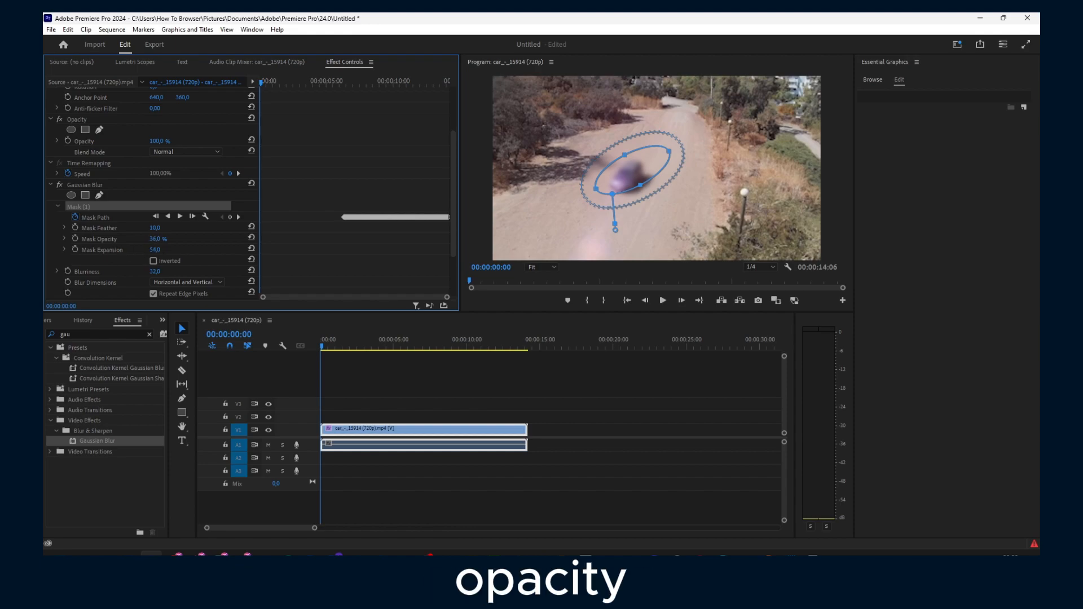
pyautogui.moveTo(158, 229)
pyautogui.mouseDown()
pyautogui.moveTo(195, 229)
pyautogui.moveTo(161, 227)
pyautogui.mouseUp()
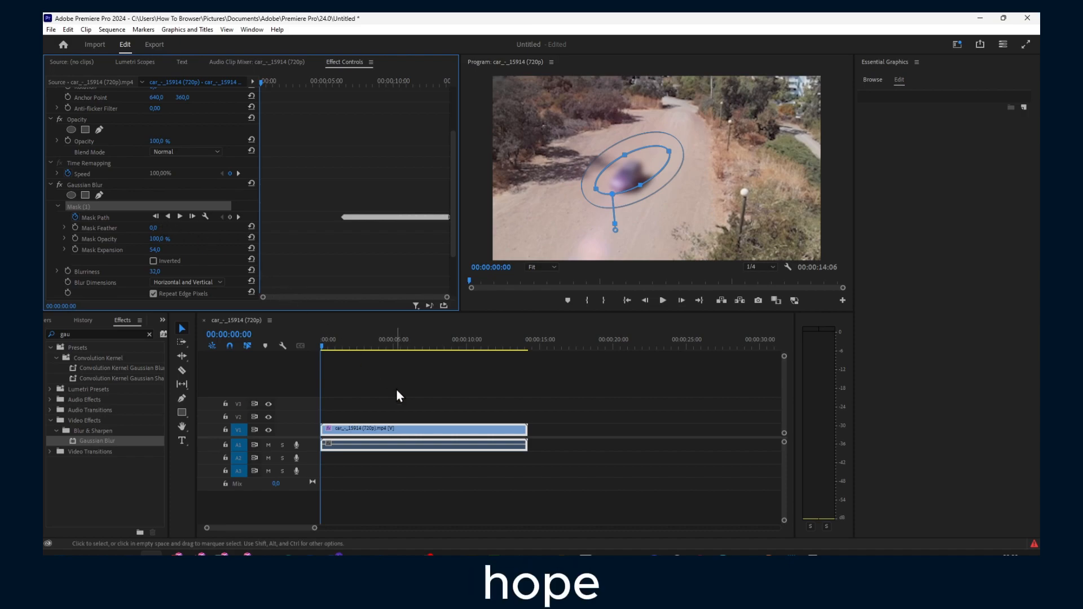
# Step: Bring the OBS Studio window to the front from the taskbar
pyautogui.click(427, 559)
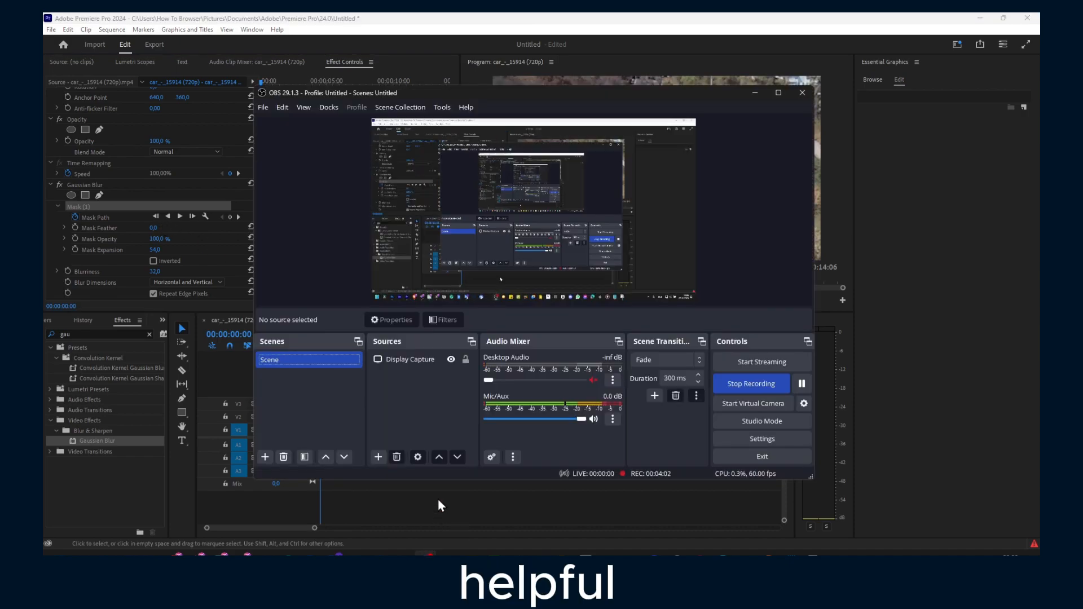